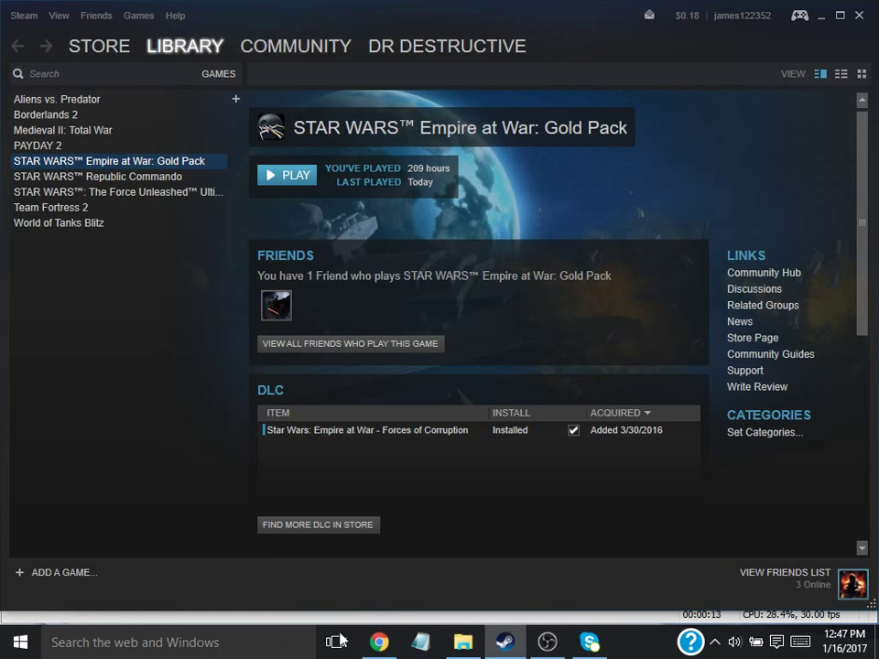
Bring Chrome forward and switch to the ModDB Vader's New Order – Empire Surrounded tab
mouse_move(382, 652)
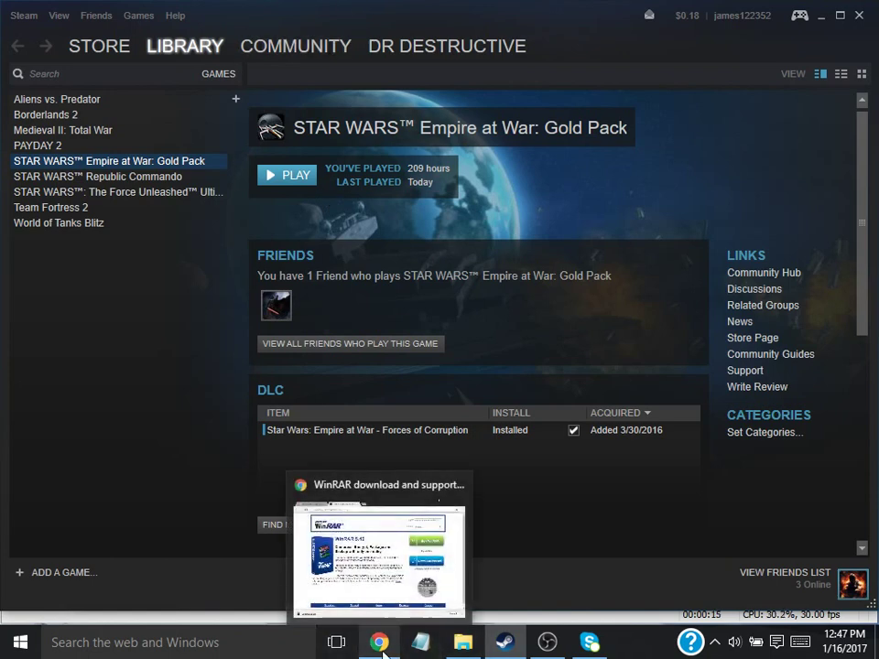
click(383, 645)
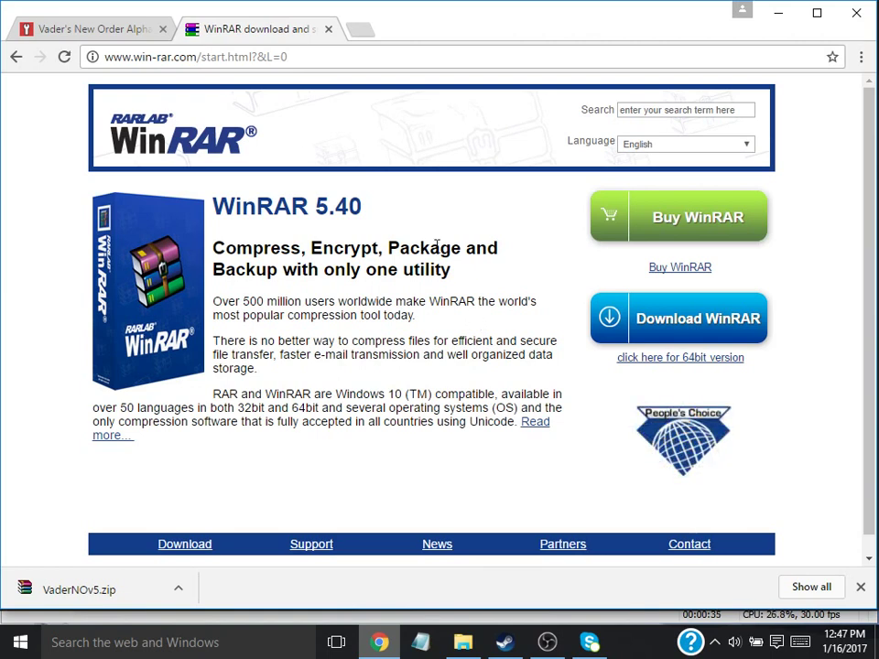
click(34, 33)
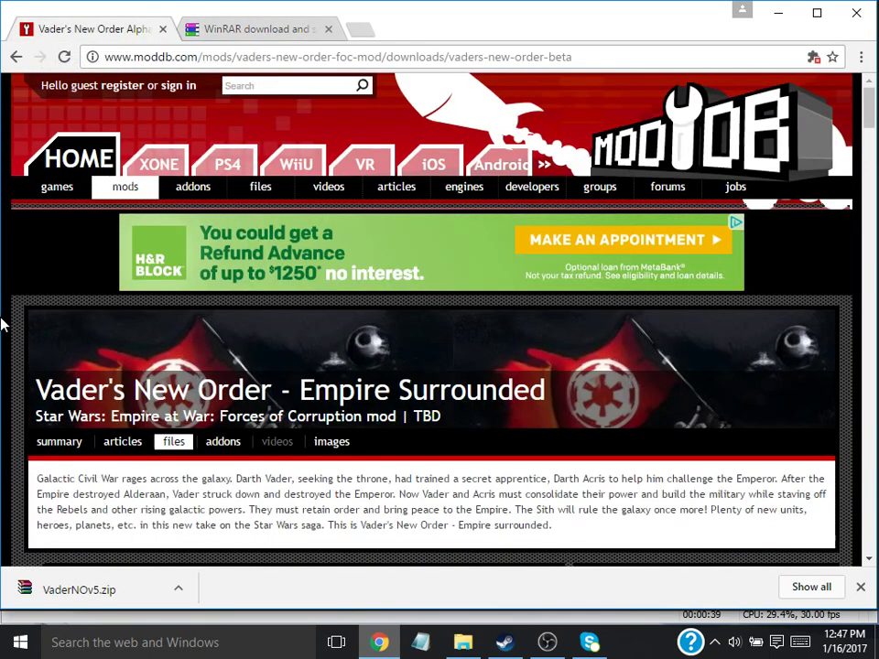
Open the downloaded VaderNOv5.zip from Chrome's download bar
scroll(227, 438, down, 3)
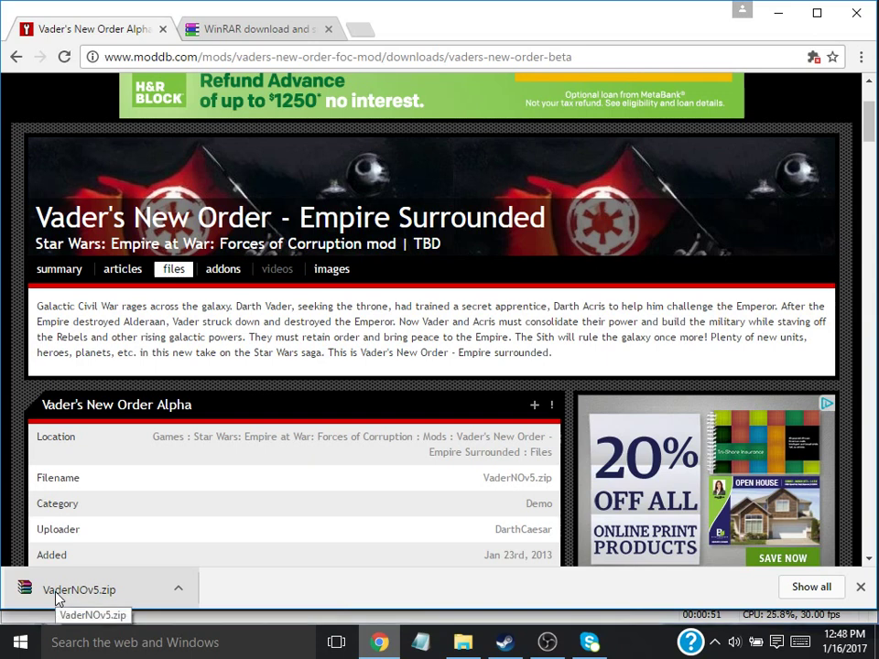
click(57, 597)
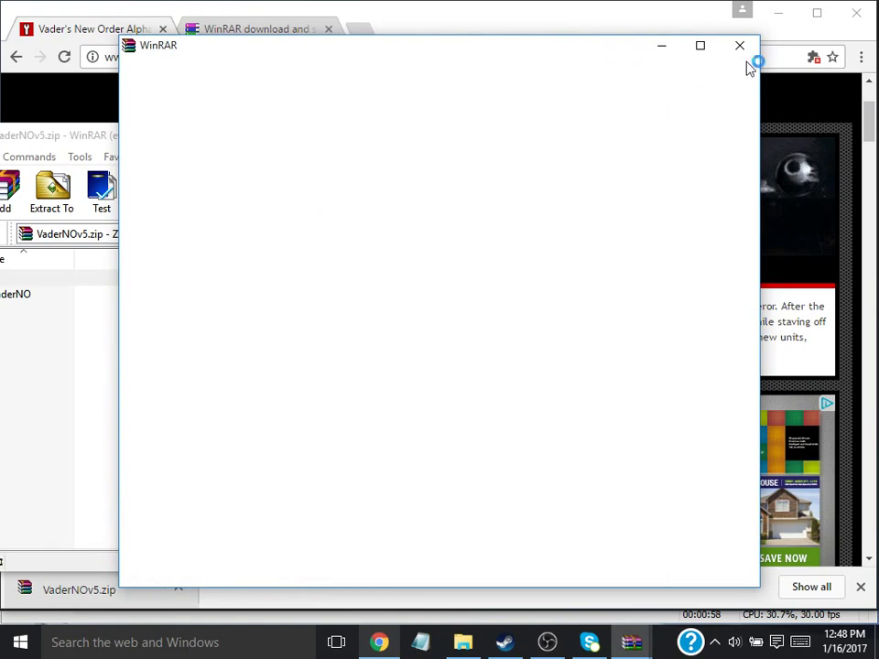
Close the extra WinRAR window, centre the archive, and browse the VaderNO folder's contents
click(662, 51)
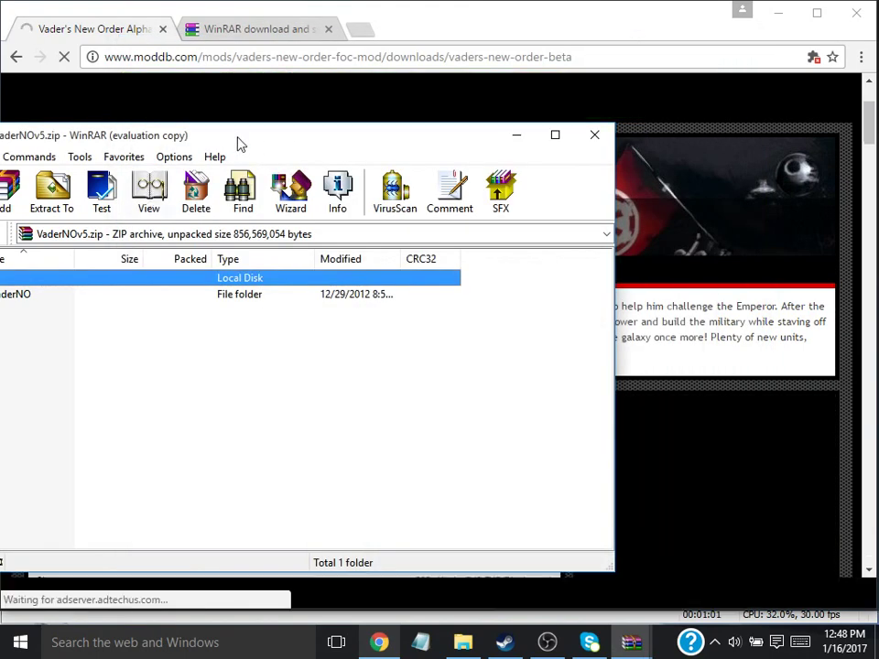
drag(422, 135, 595, 109)
click(389, 131)
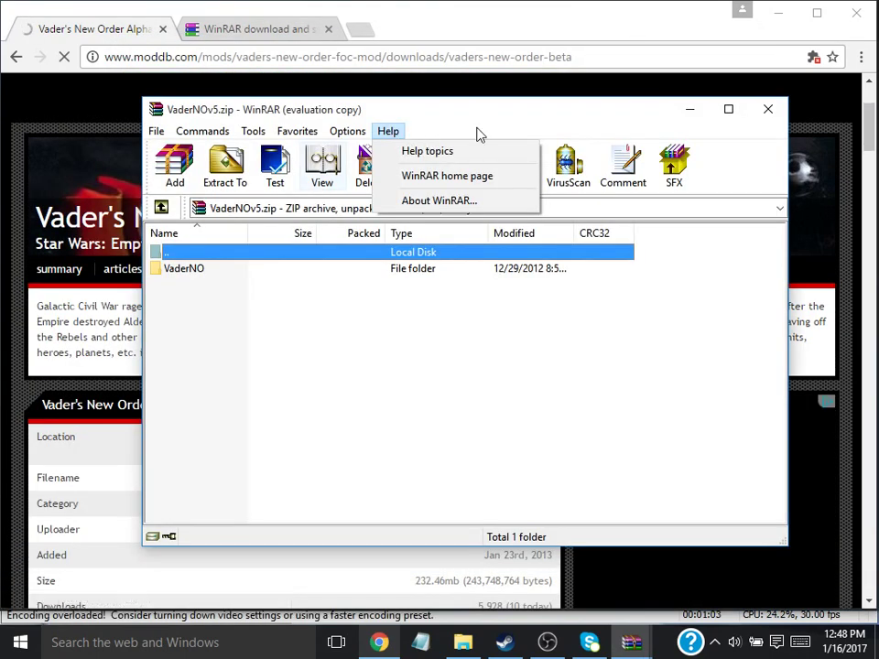
click(285, 259)
double_click(258, 270)
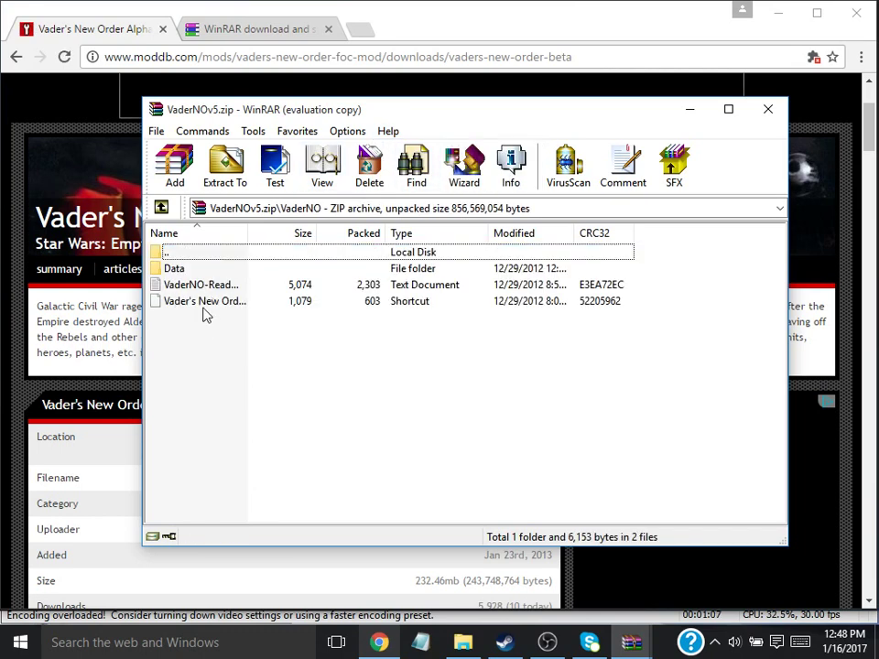
double_click(206, 253)
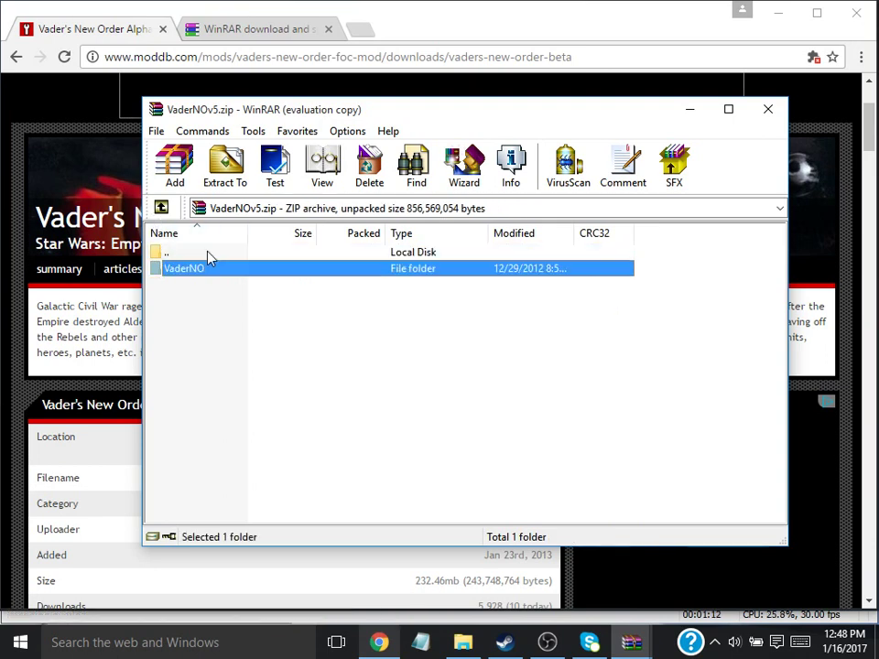
Navigate from Desktop through Steam\steamapps\common\Star Wars Empire at War\corruption into mods
click(463, 641)
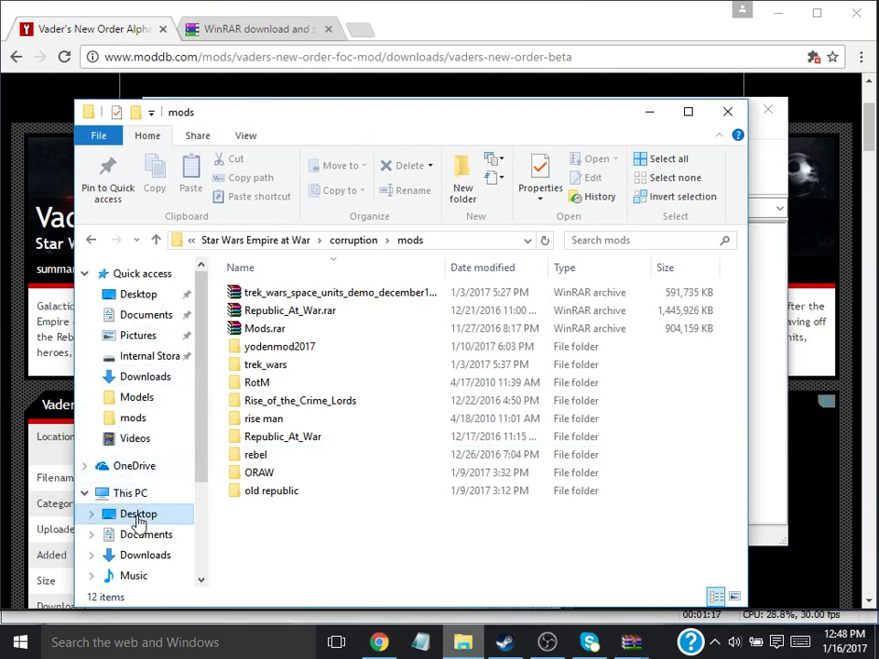
click(139, 515)
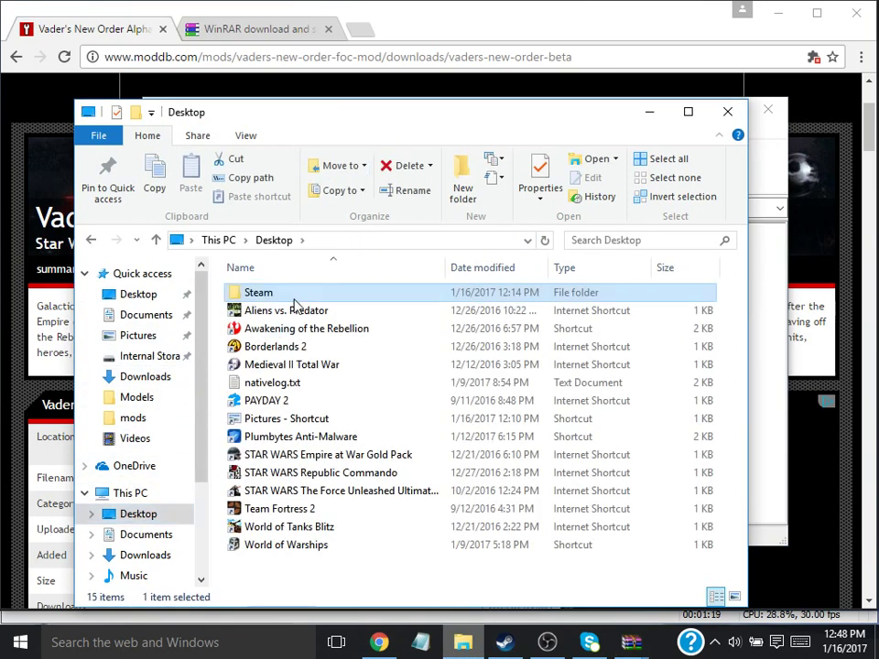
double_click(311, 294)
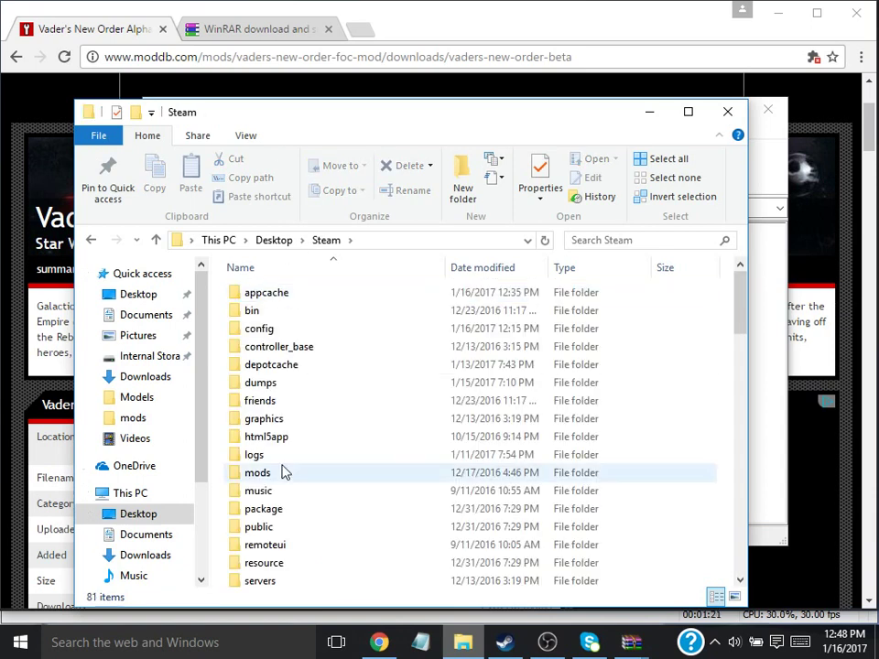
scroll(285, 471, down, 1)
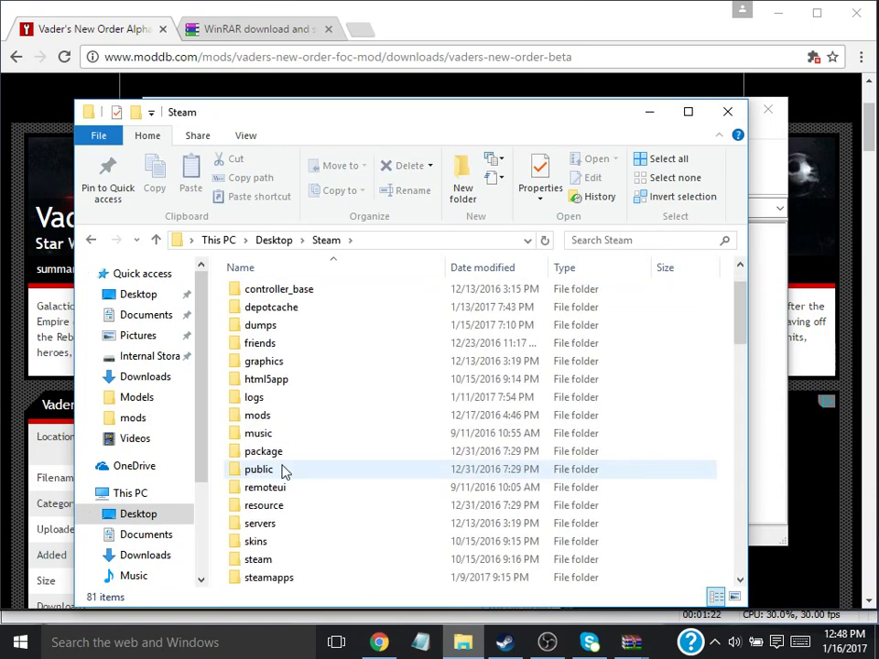
double_click(284, 579)
double_click(249, 292)
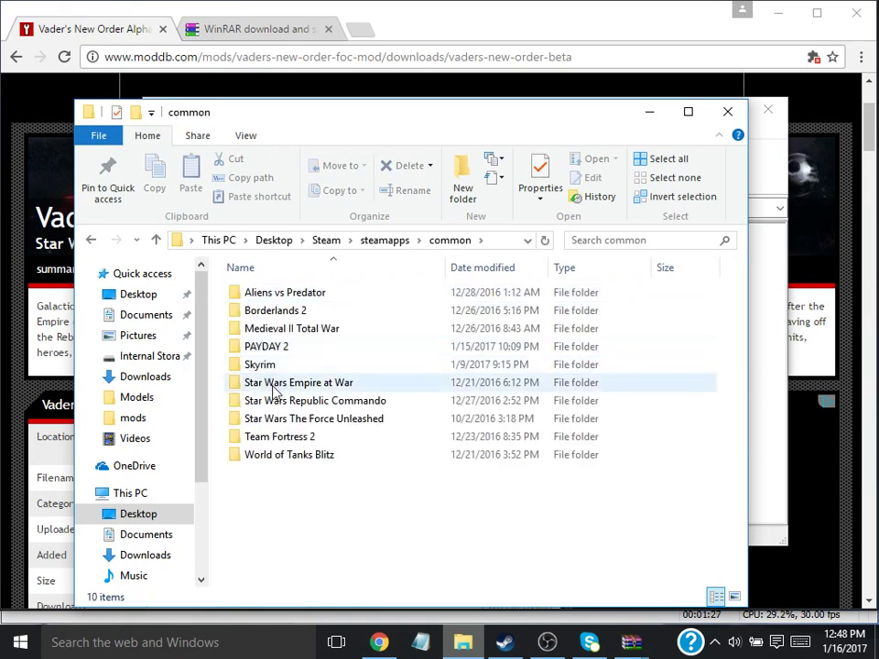
double_click(282, 385)
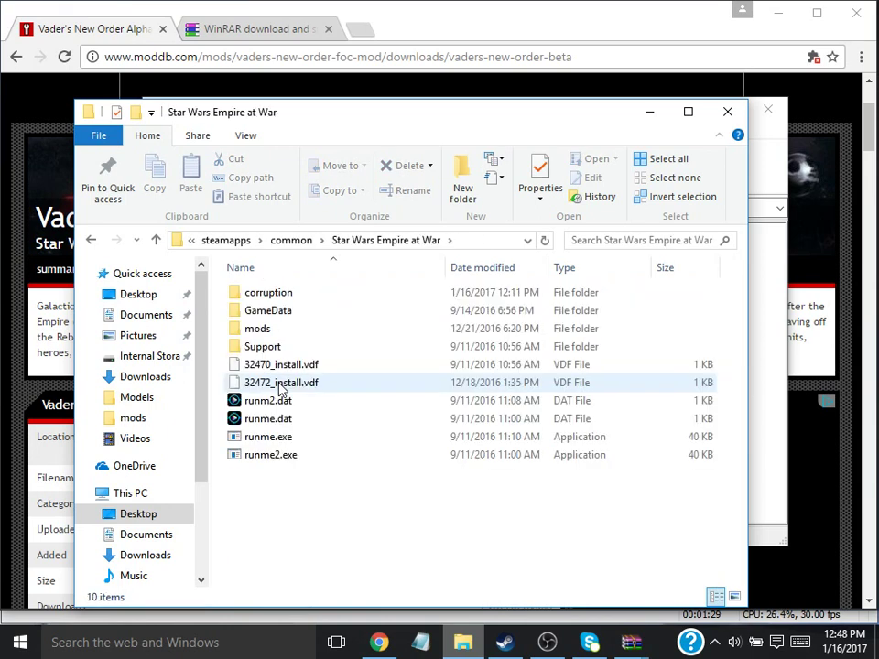
double_click(275, 293)
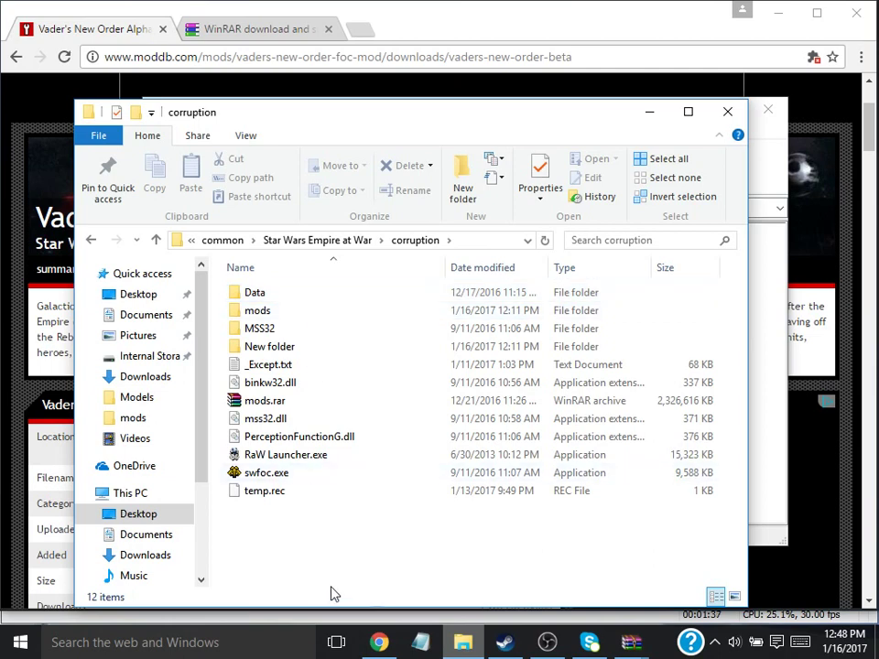
click(257, 318)
double_click(257, 318)
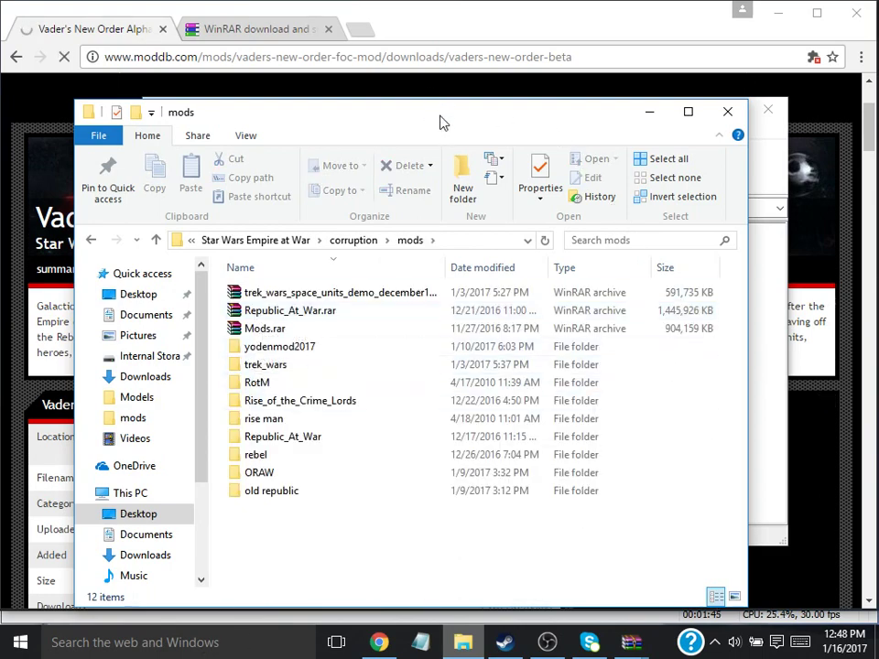
Place WinRAR and Explorer side by side and drag VaderNO into the mods folder
drag(439, 122, 260, 262)
click(612, 123)
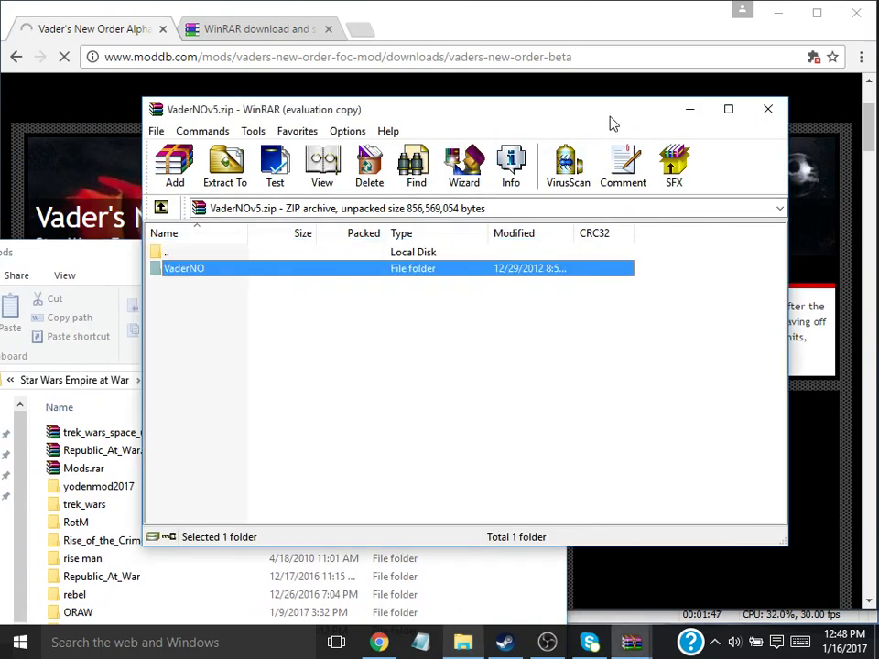
drag(612, 122, 841, 77)
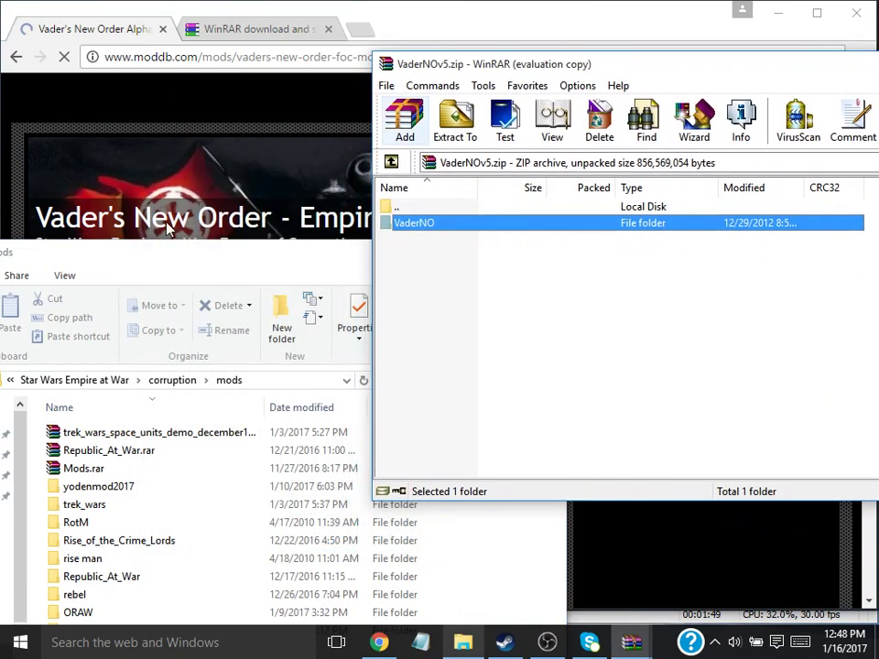
click(210, 266)
drag(207, 265, 173, 189)
click(701, 312)
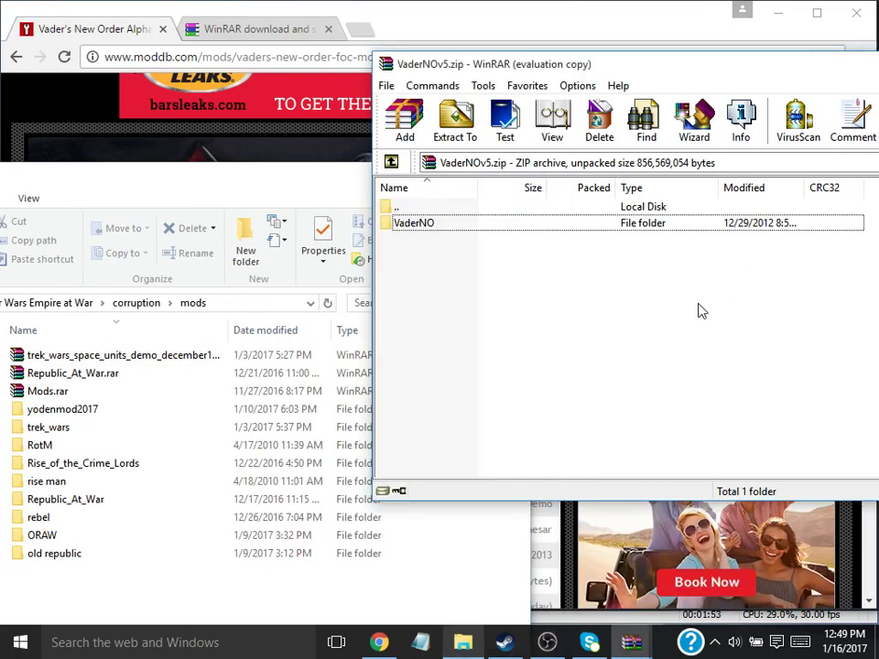
drag(495, 232, 102, 594)
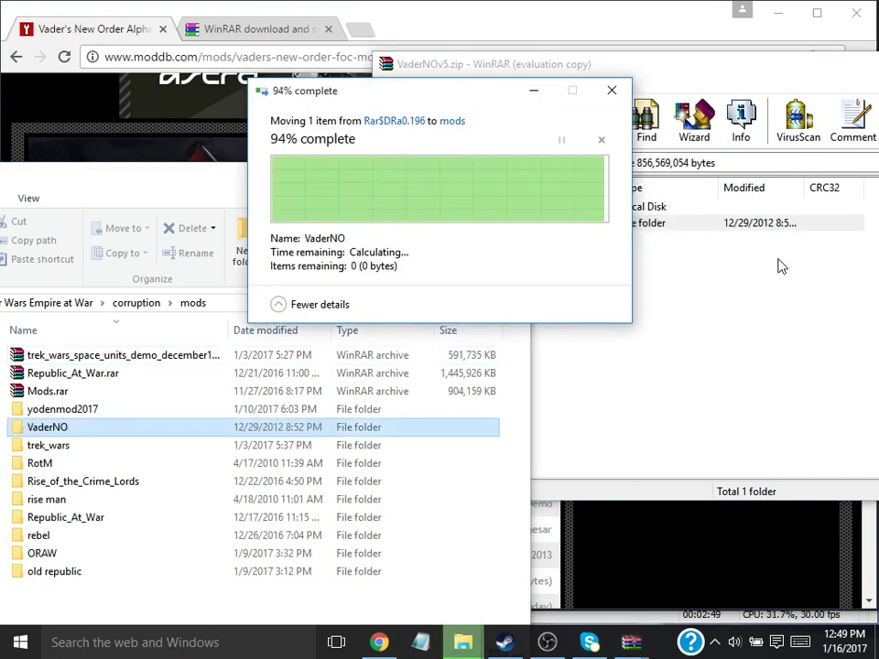
Open the extracted VaderNO folder and try its Vader's New Order shortcut, dismissing the path-not-found error
click(74, 426)
key(Return)
double_click(102, 428)
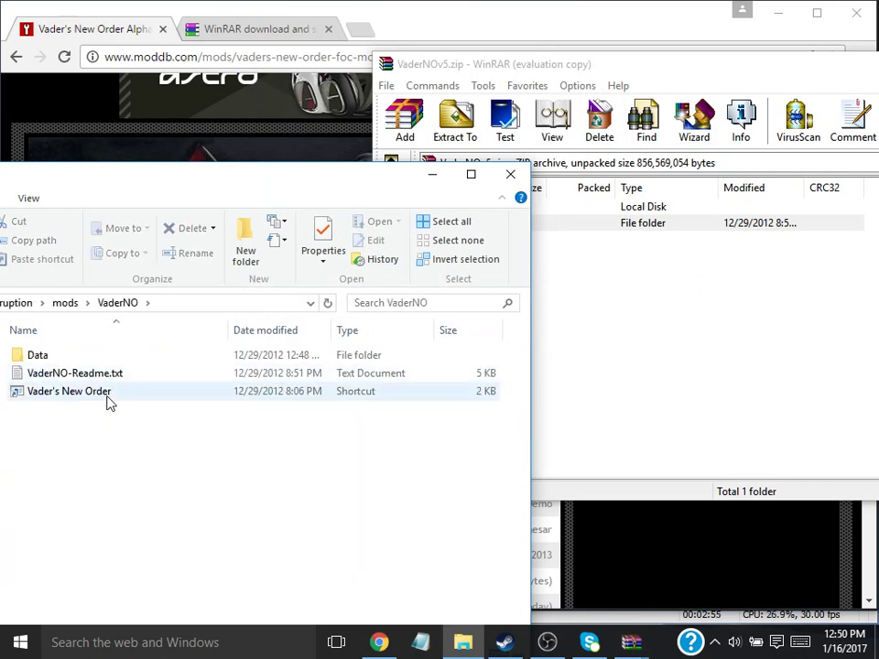
drag(238, 167, 361, 157)
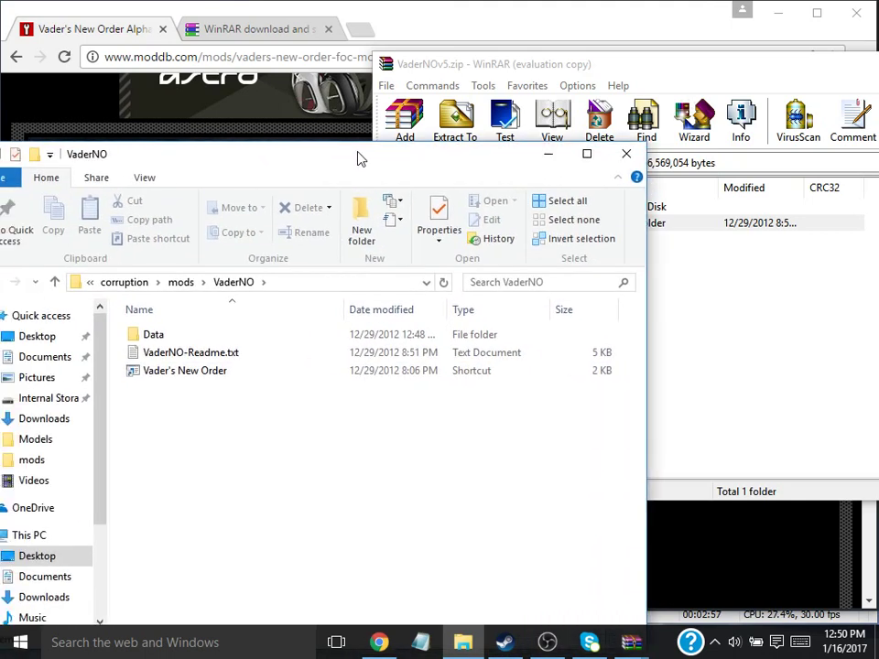
double_click(186, 372)
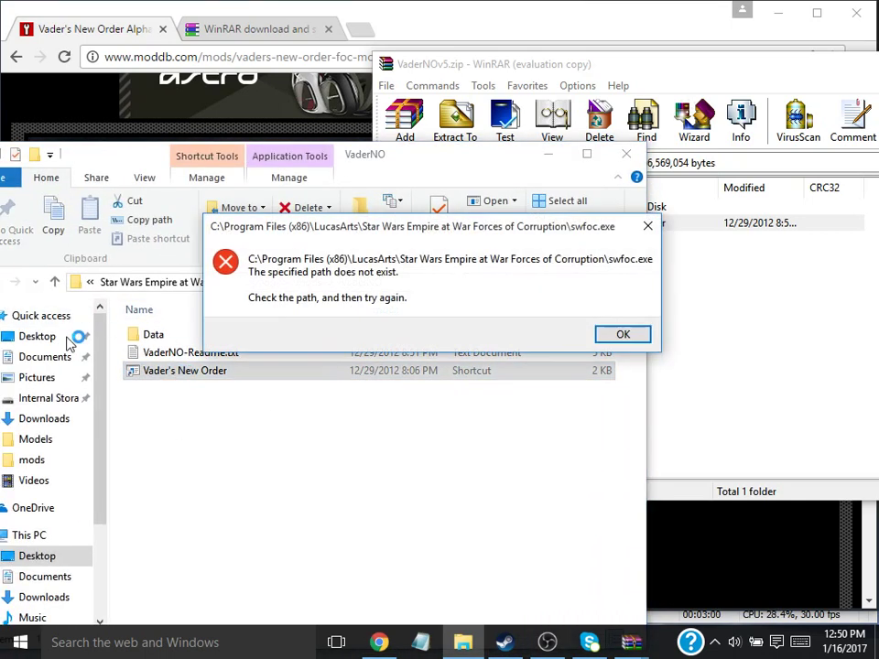
click(624, 334)
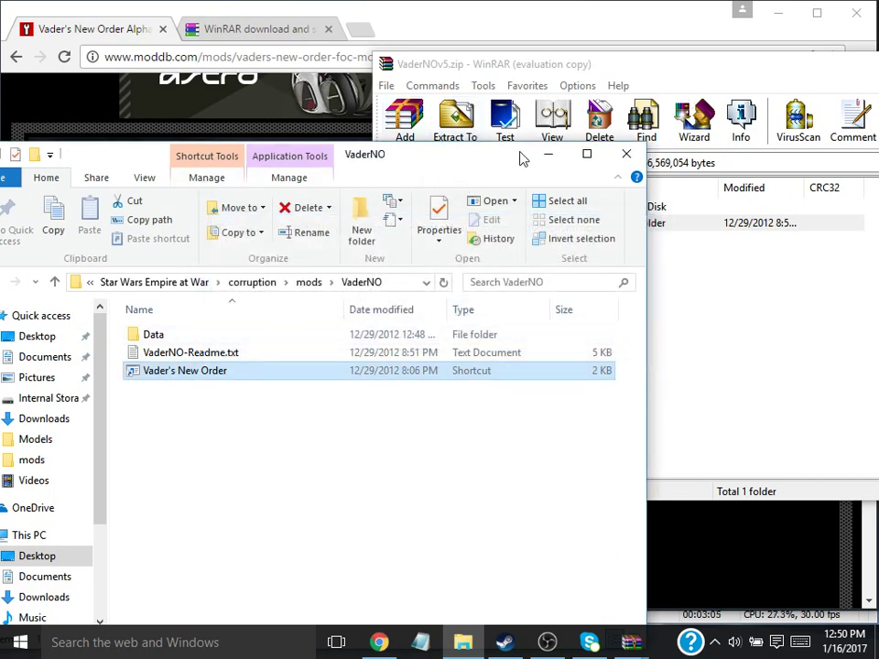
Return to mods and copy the VaderNO folder name without renaming it
drag(471, 170, 522, 161)
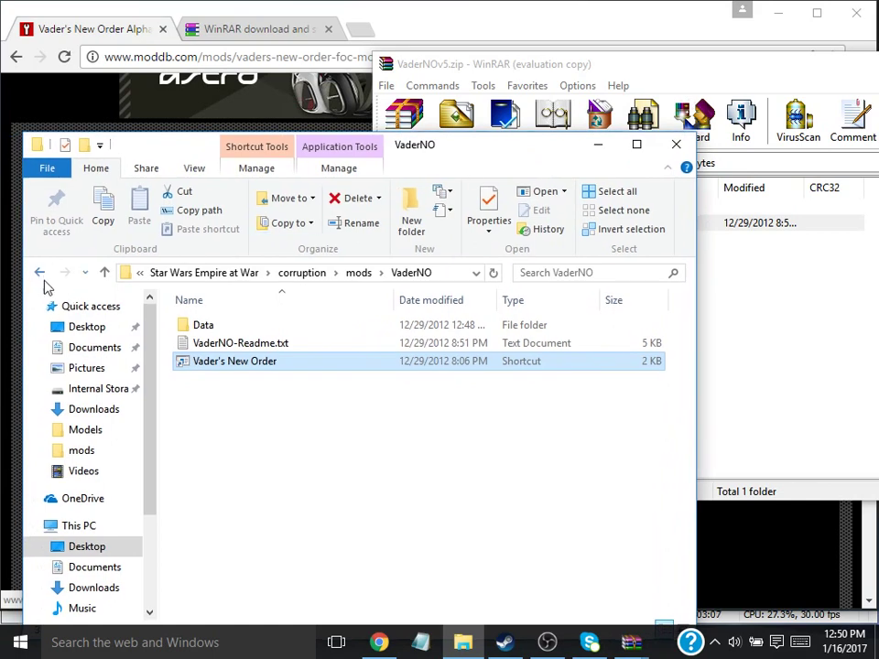
click(40, 272)
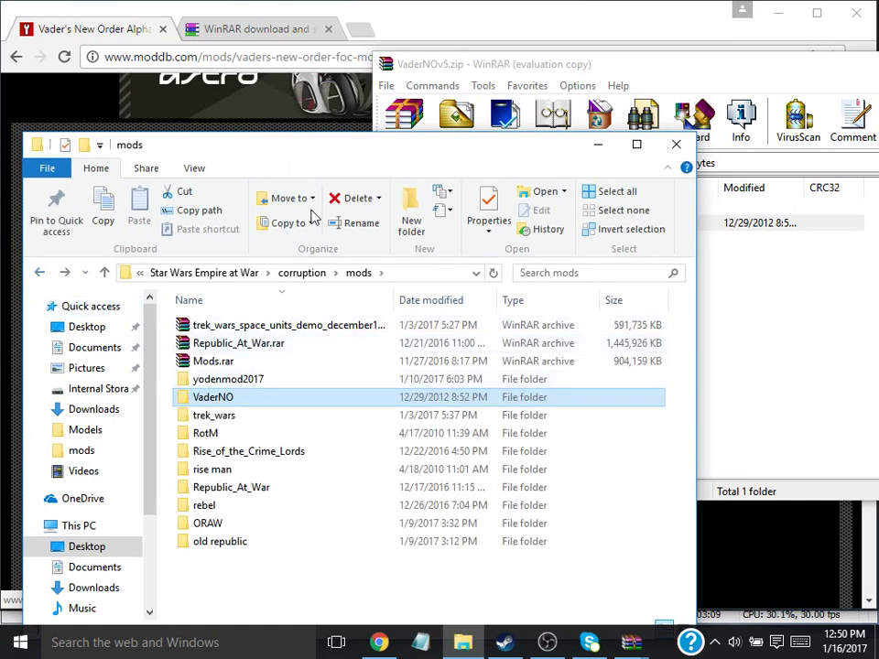
click(346, 225)
key(ctrl+c)
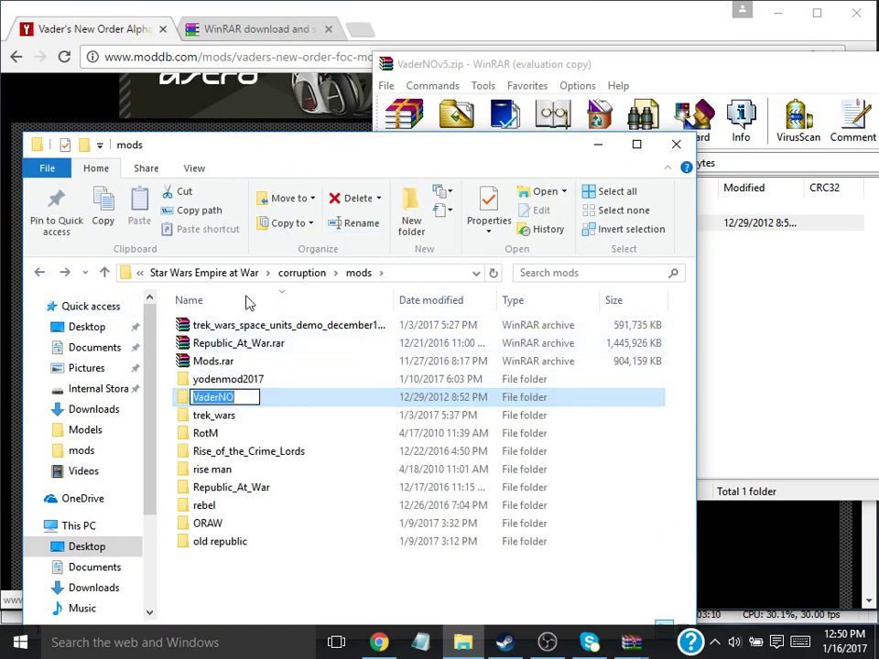
right_click(228, 401)
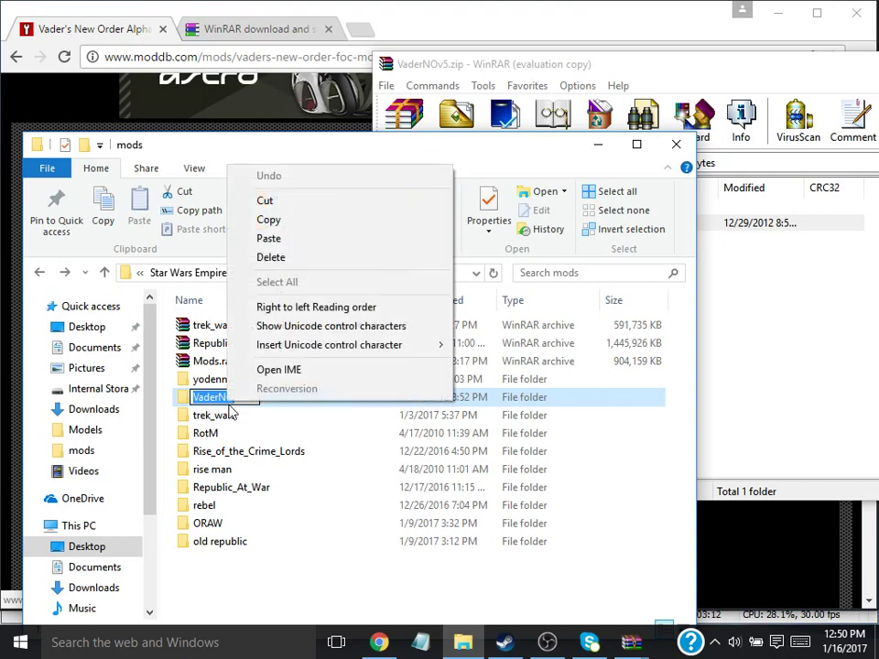
click(267, 220)
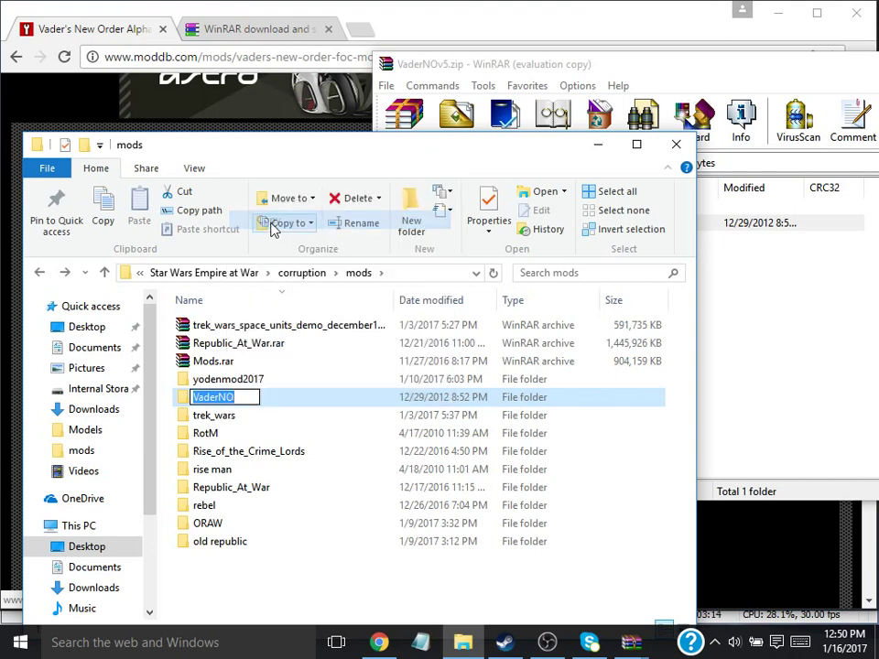
click(335, 566)
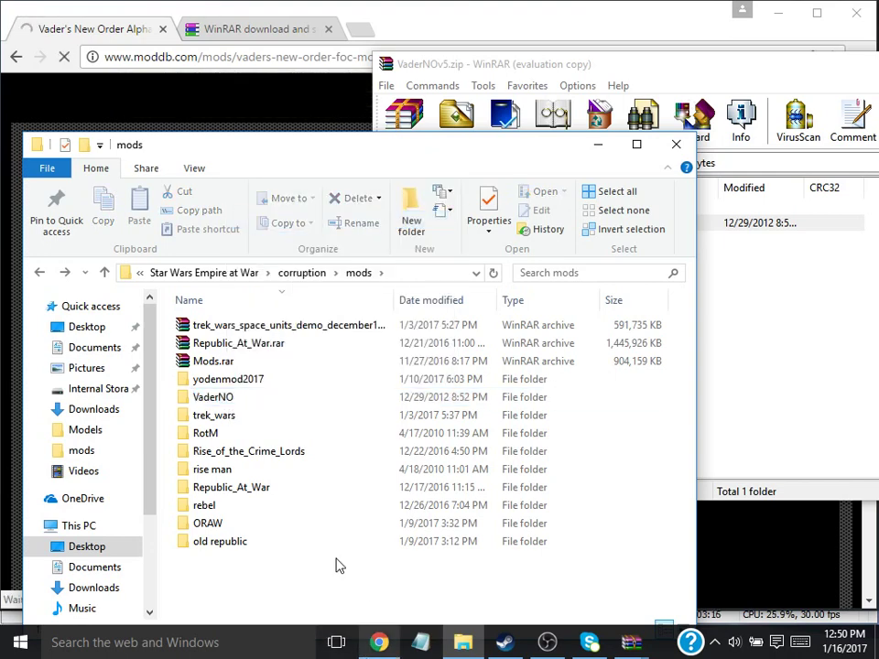
In Empire at War's launch options, replace Republic_At_War after Mods\ with the copied VaderNO name
click(490, 645)
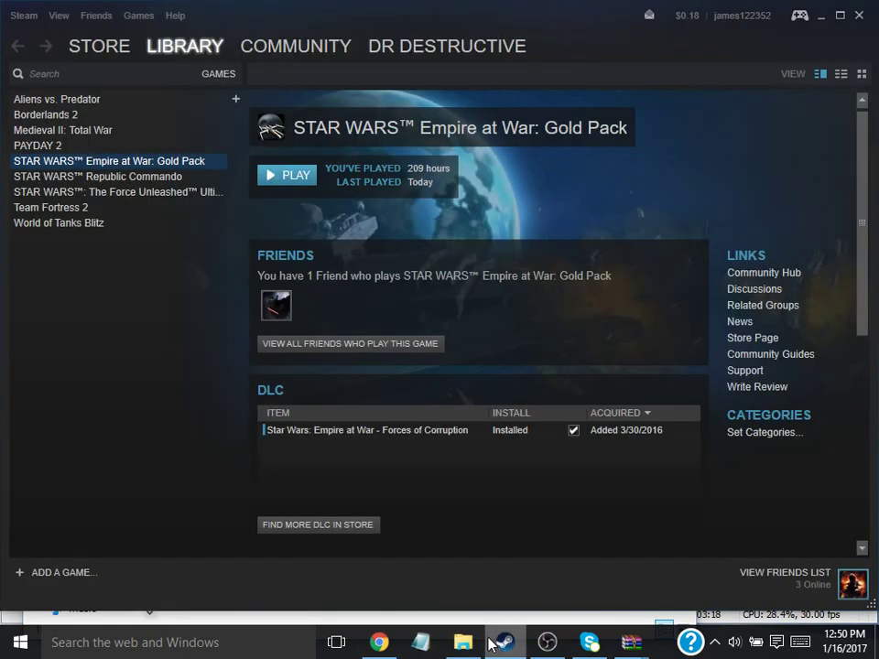
right_click(161, 162)
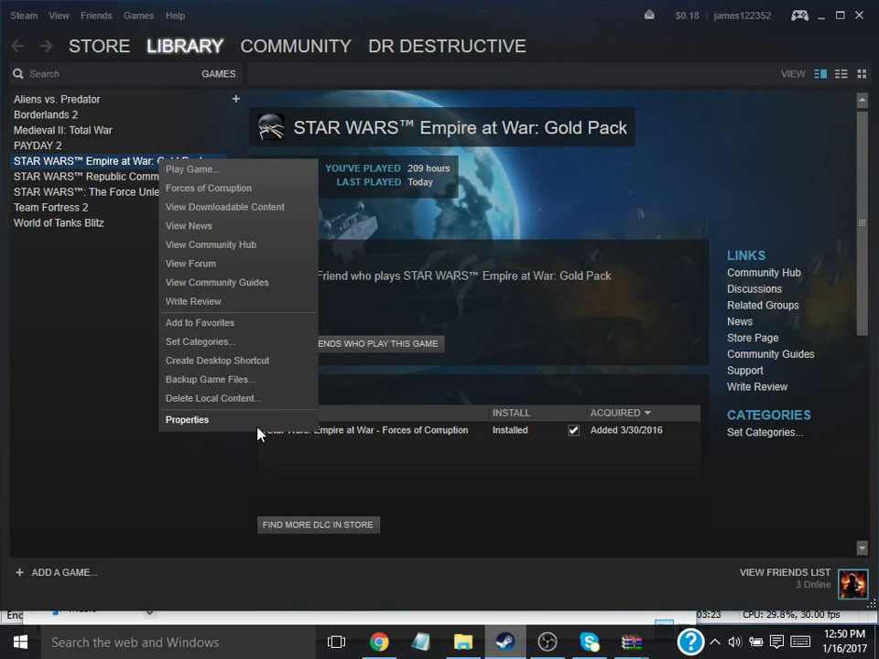
click(114, 236)
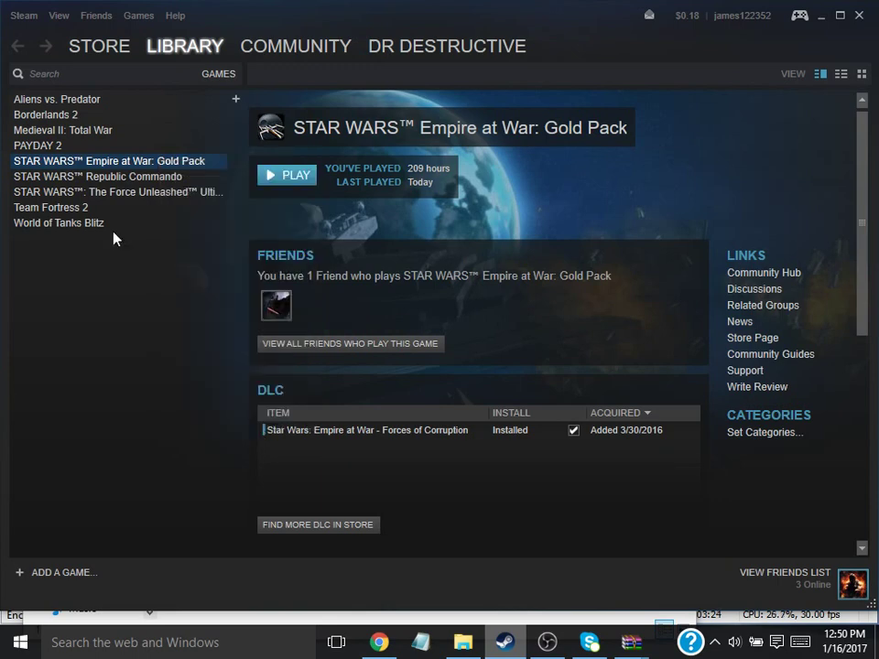
right_click(143, 161)
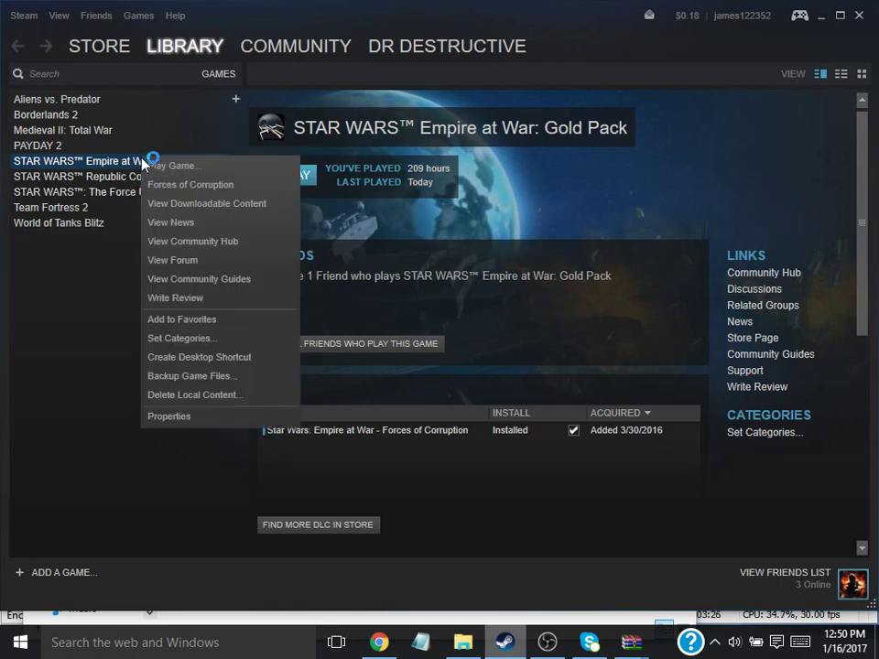
click(171, 422)
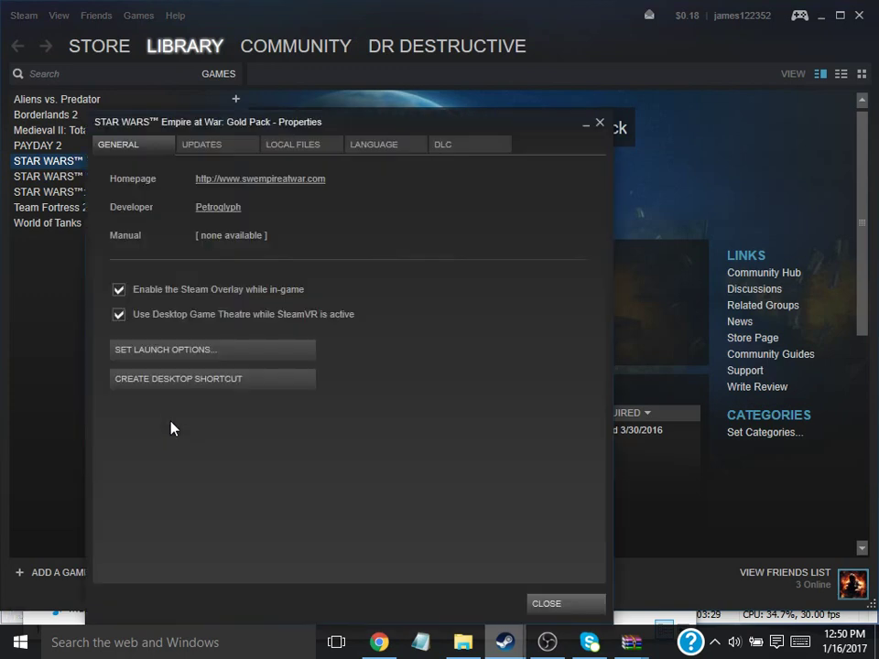
click(171, 350)
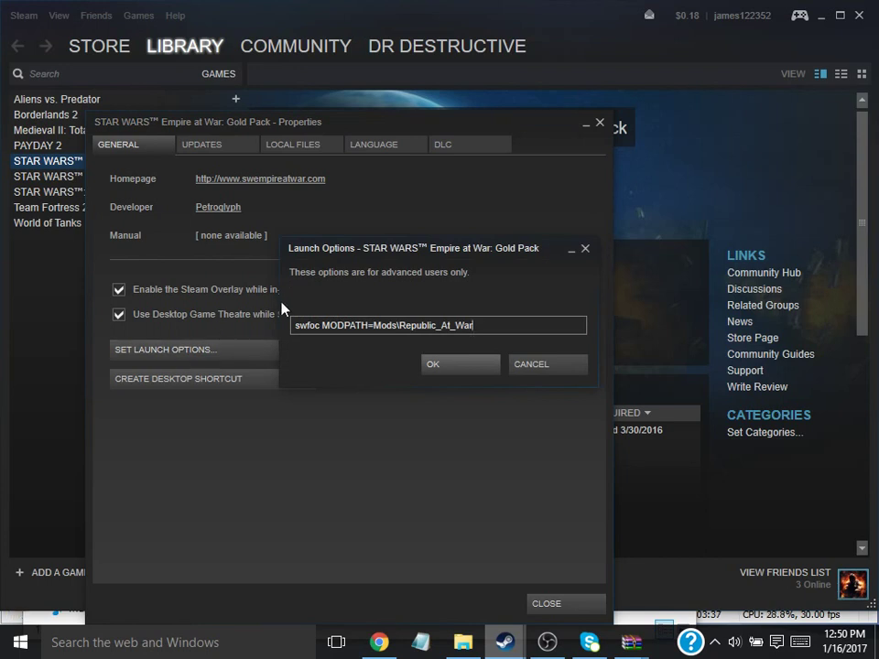
key(BackSpace)
key(BackSpace)
key(BackSpace)
key(BackSpace)
key(BackSpace)
key(BackSpace)
key(BackSpace)
key(BackSpace)
key(BackSpace)
key(BackSpace)
key(BackSpace)
key(BackSpace)
key(BackSpace)
key(BackSpace)
key(BackSpace)
right_click(409, 318)
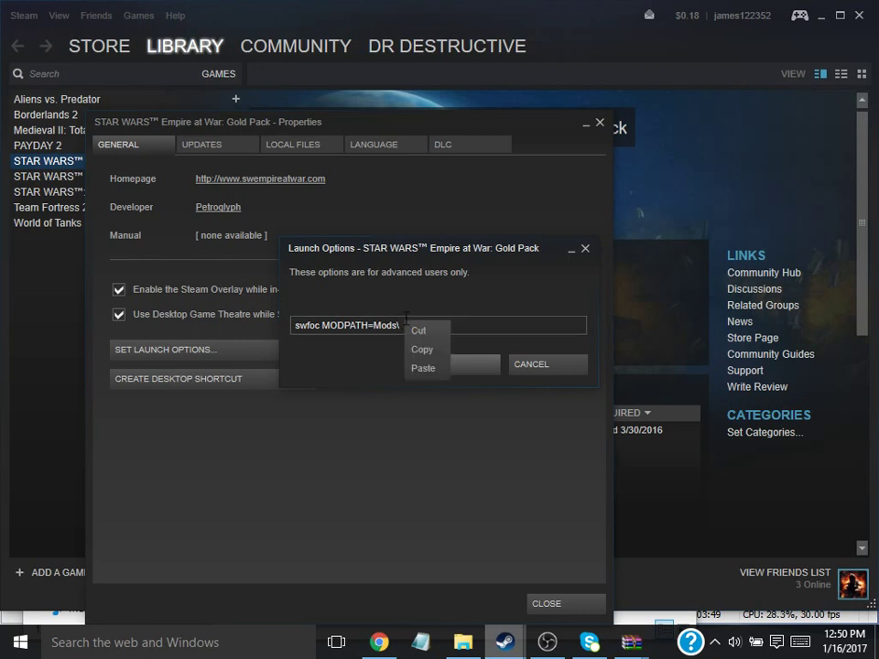
click(423, 368)
click(446, 371)
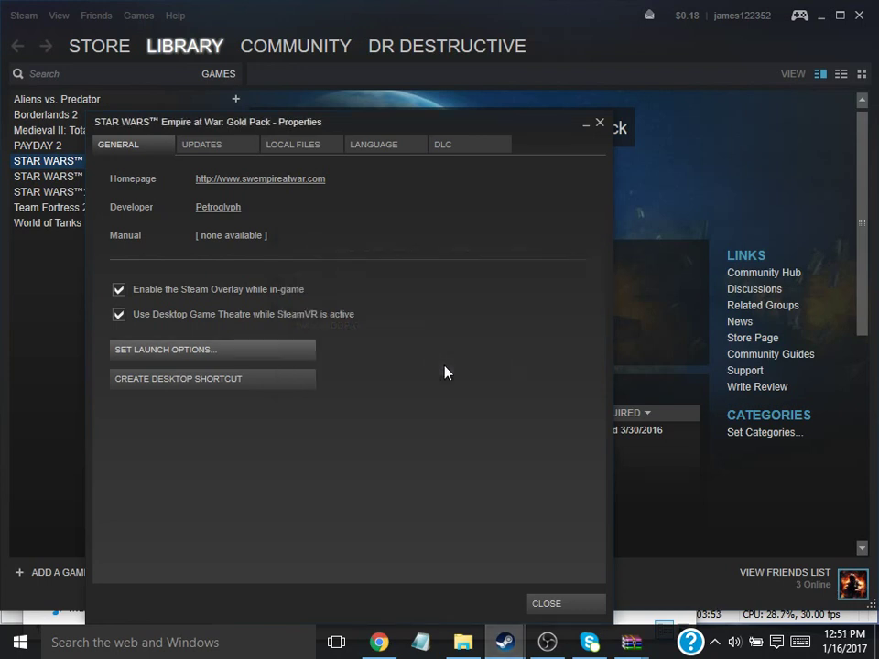
click(570, 604)
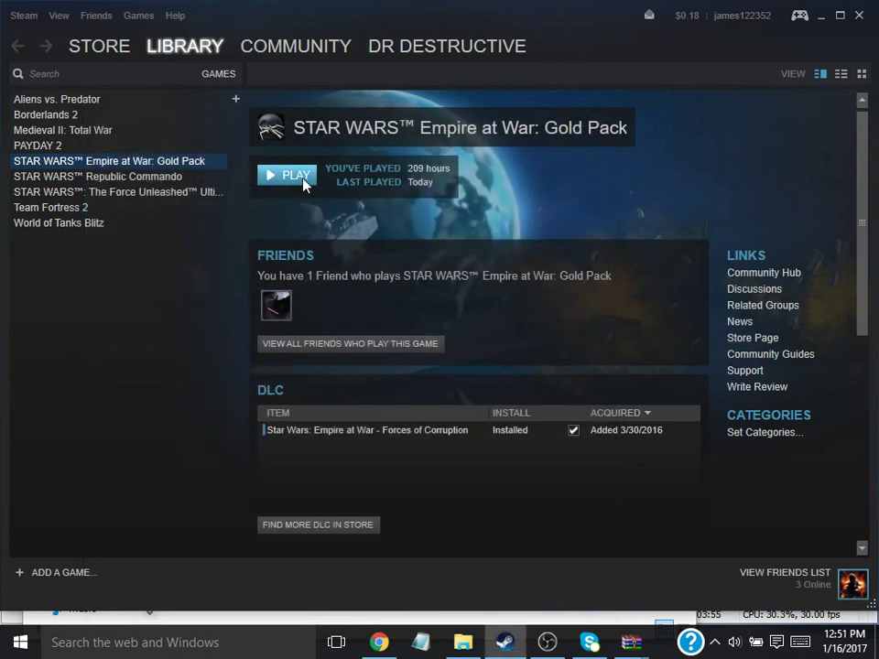
Launch STAR WARS Empire at War: Gold Pack in its Forces of Corruption version
click(293, 175)
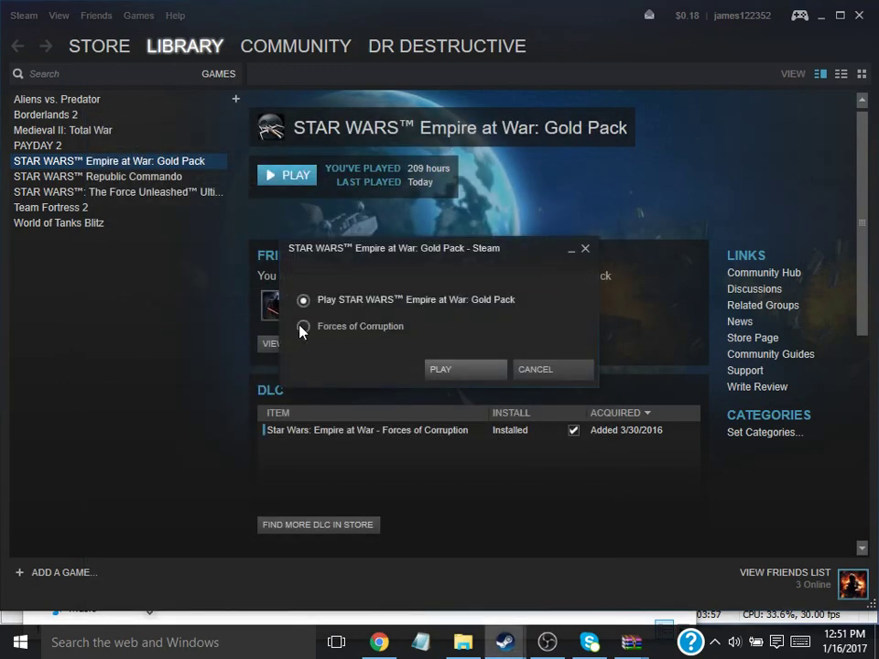
click(304, 327)
click(459, 368)
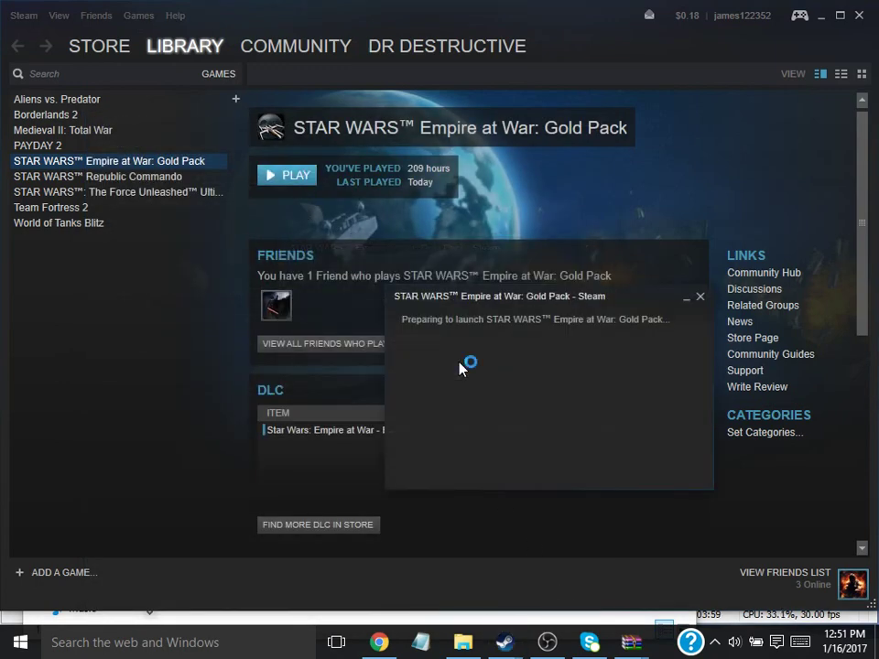